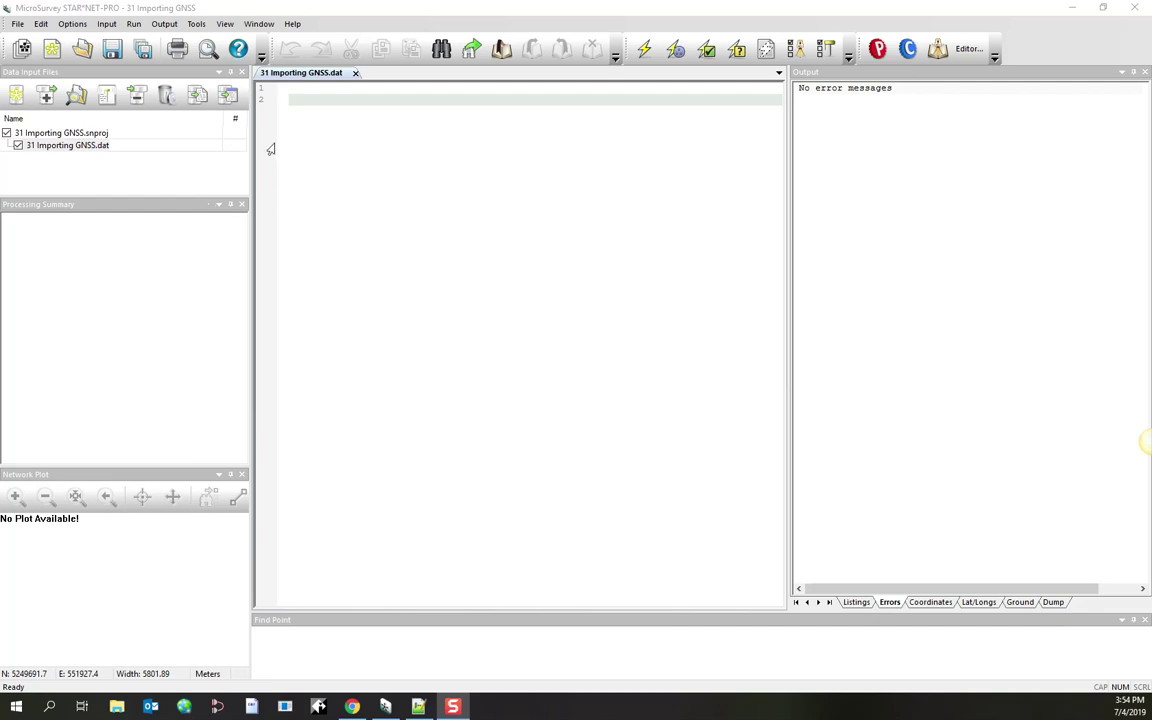
Close the 31 Importing GNSS project from the File menu
left_click(17, 24)
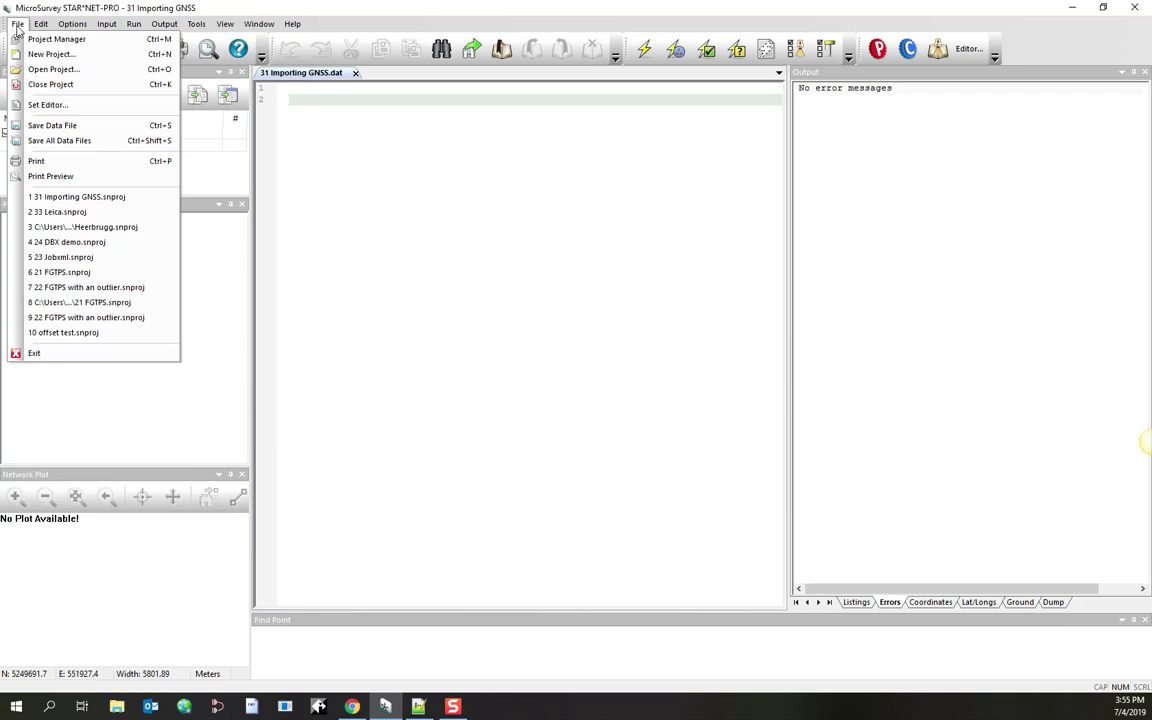
left_click(46, 84)
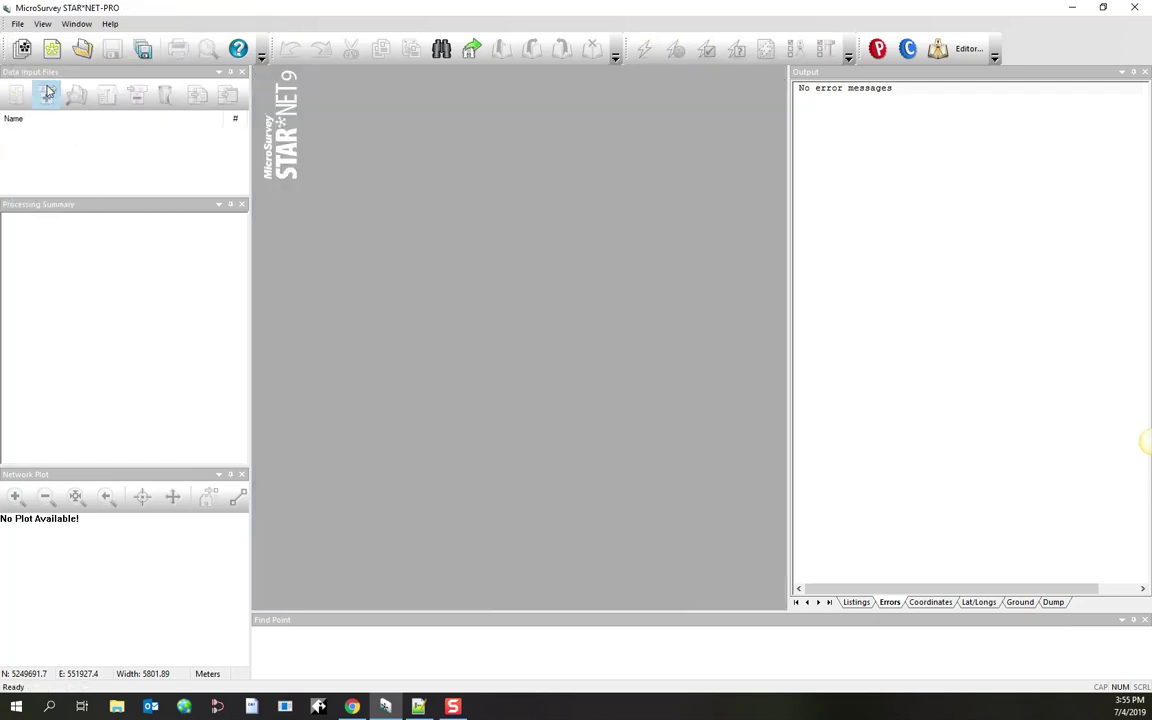
Open 31 Importing GNSS.snproj from the Desktop's materials folder
left_click(18, 24)
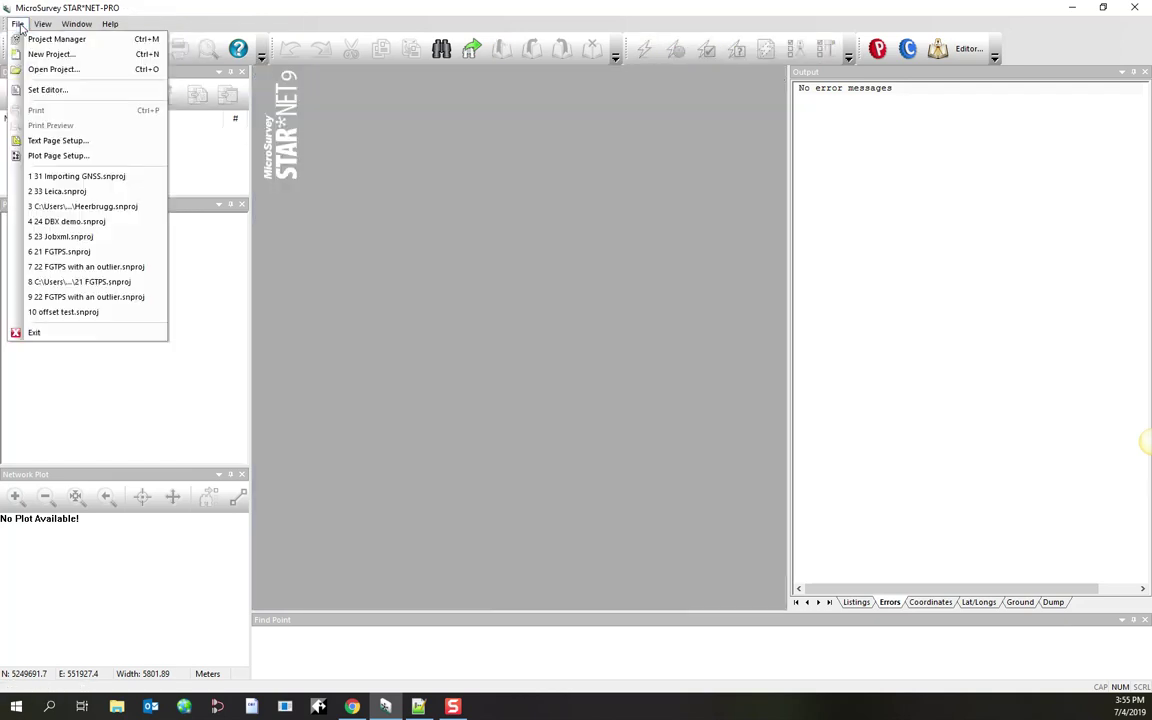
left_click(48, 70)
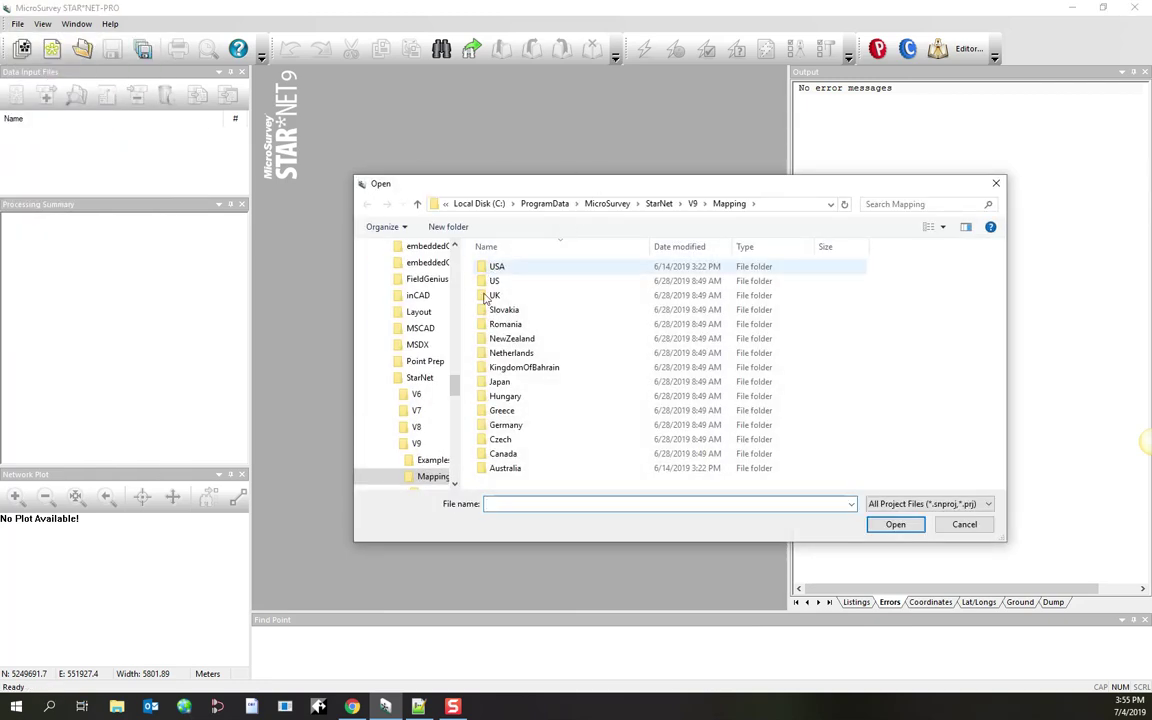
left_click_drag(453, 388, 455, 257)
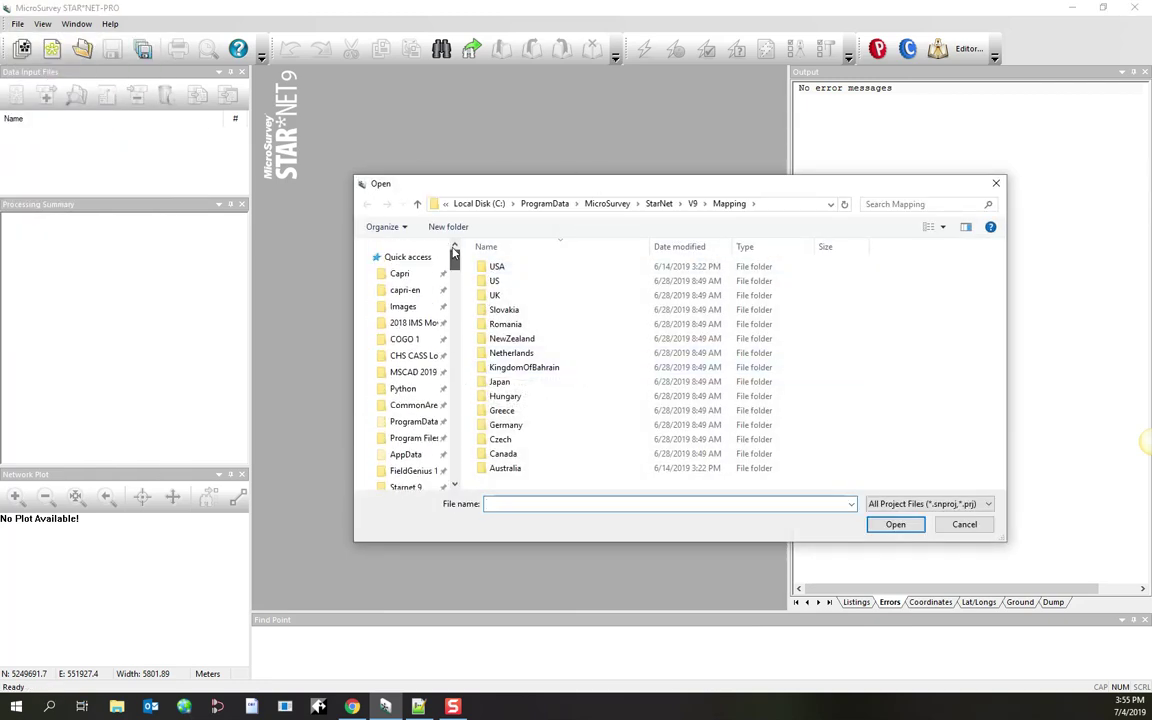
left_click(363, 258)
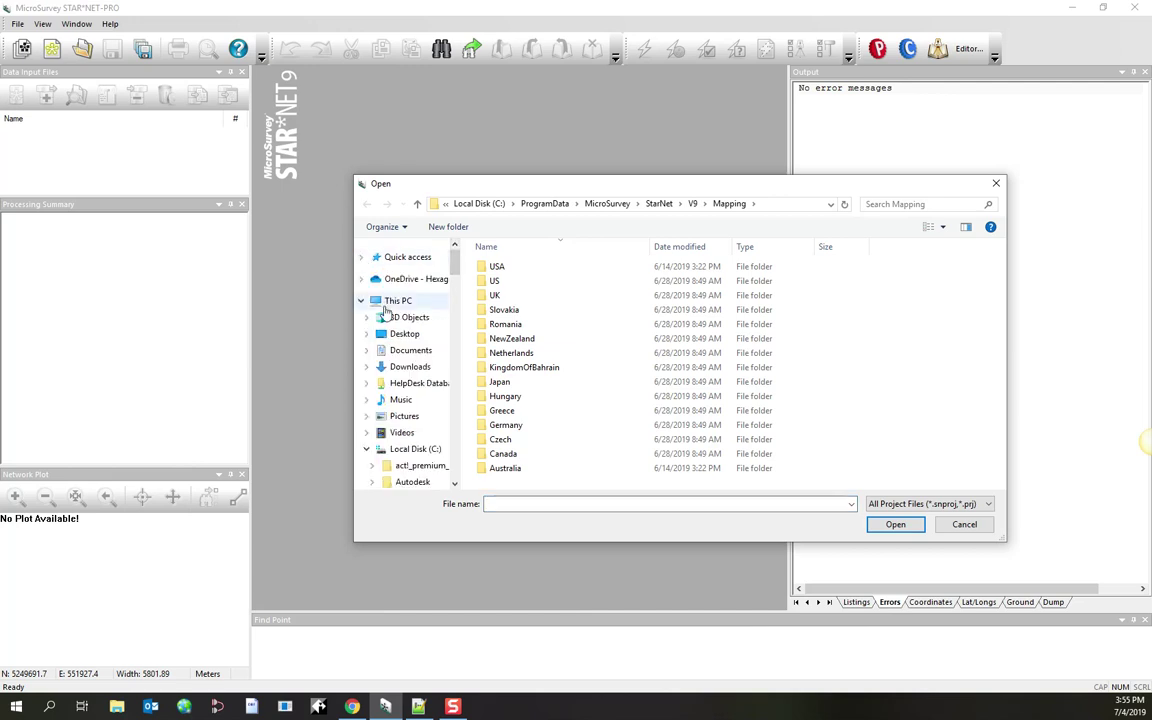
left_click(404, 333)
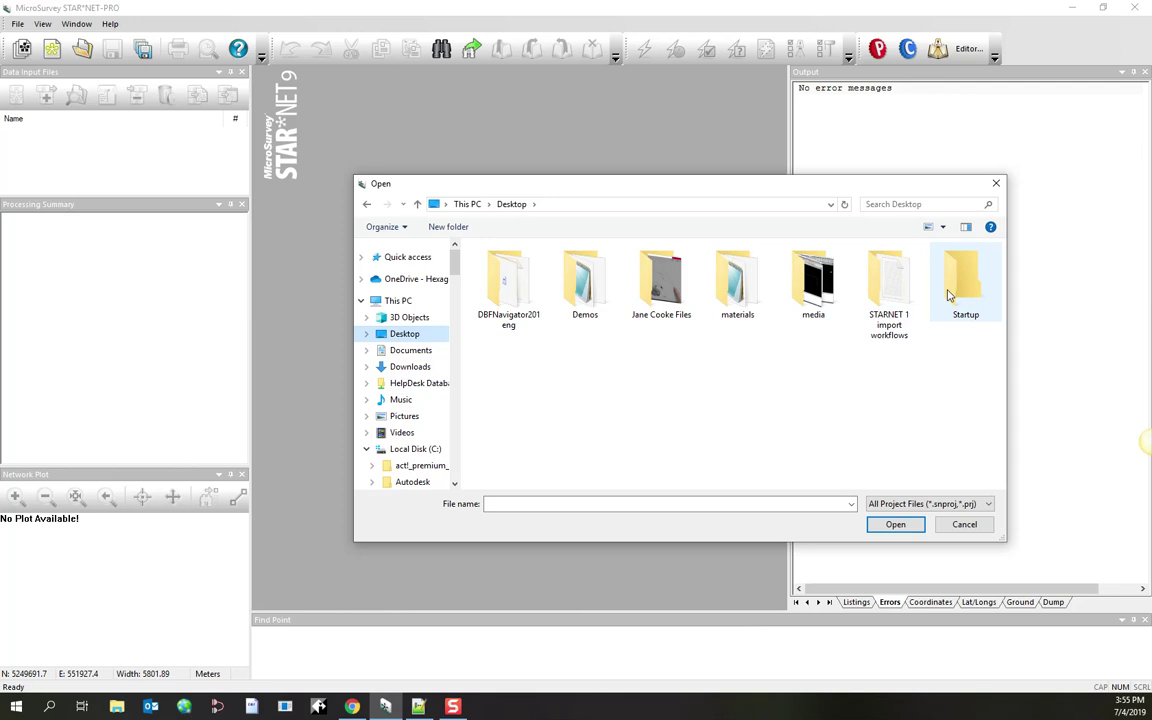
double_click(737, 284)
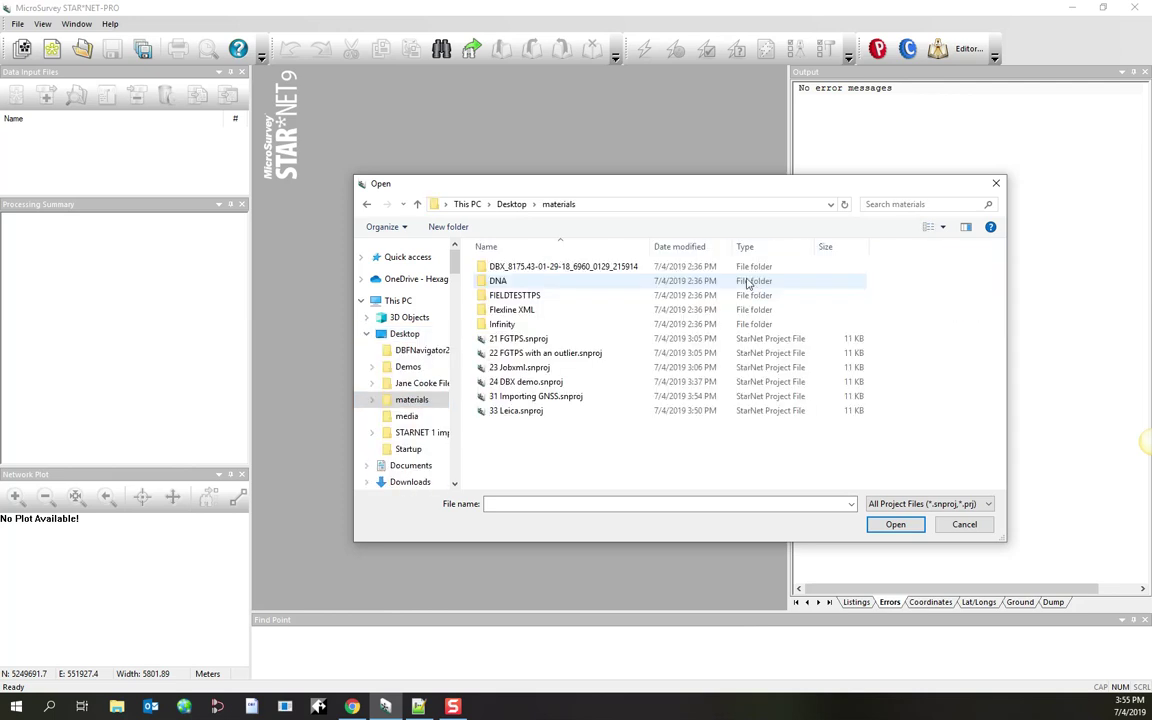
left_click(530, 397)
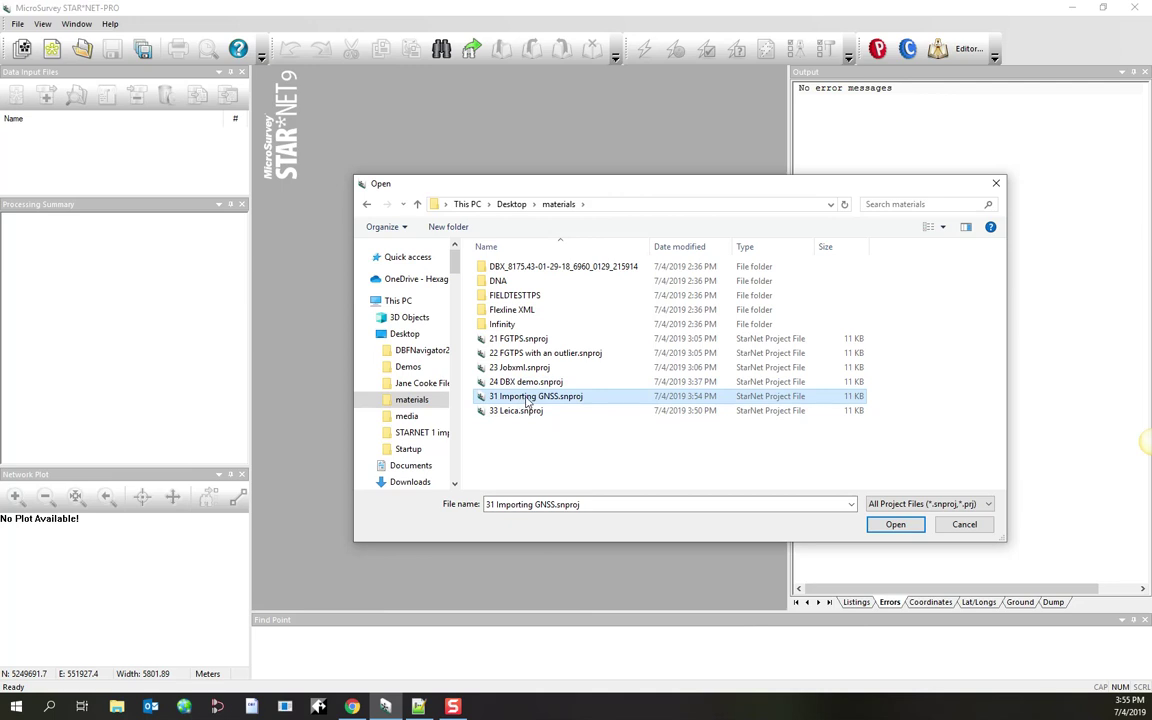
left_click(887, 524)
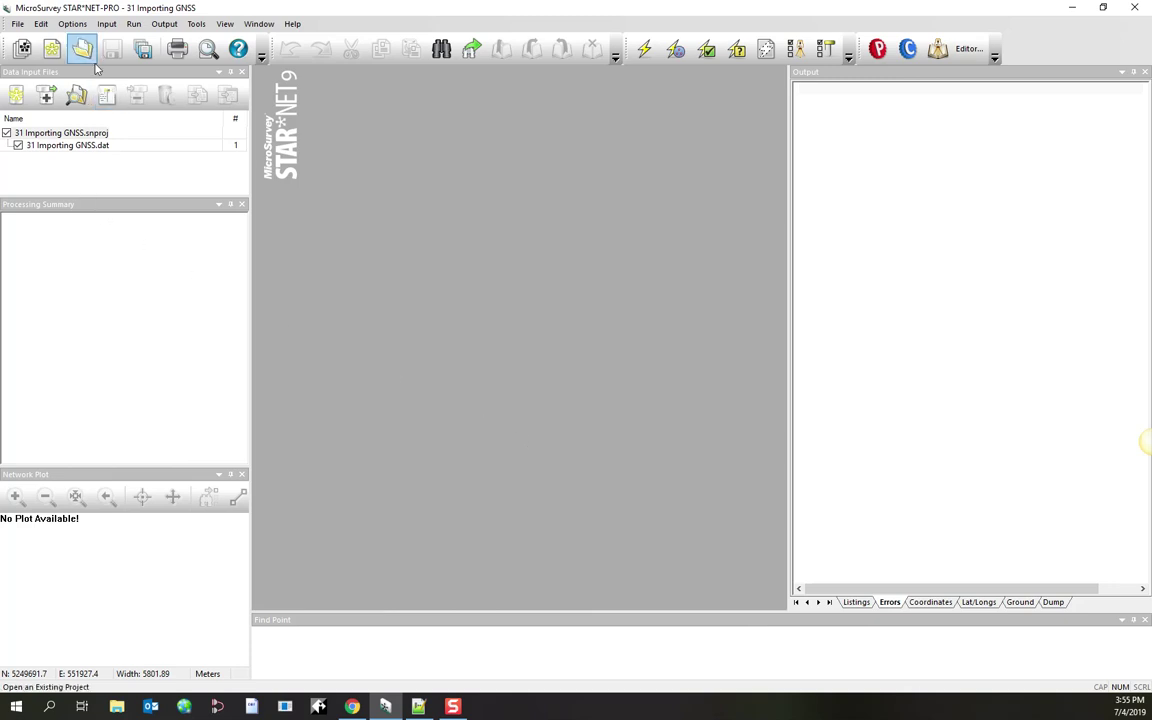
In Project Options, try the 2D adjustment and its elevation field, then set 3D again
left_click(78, 25)
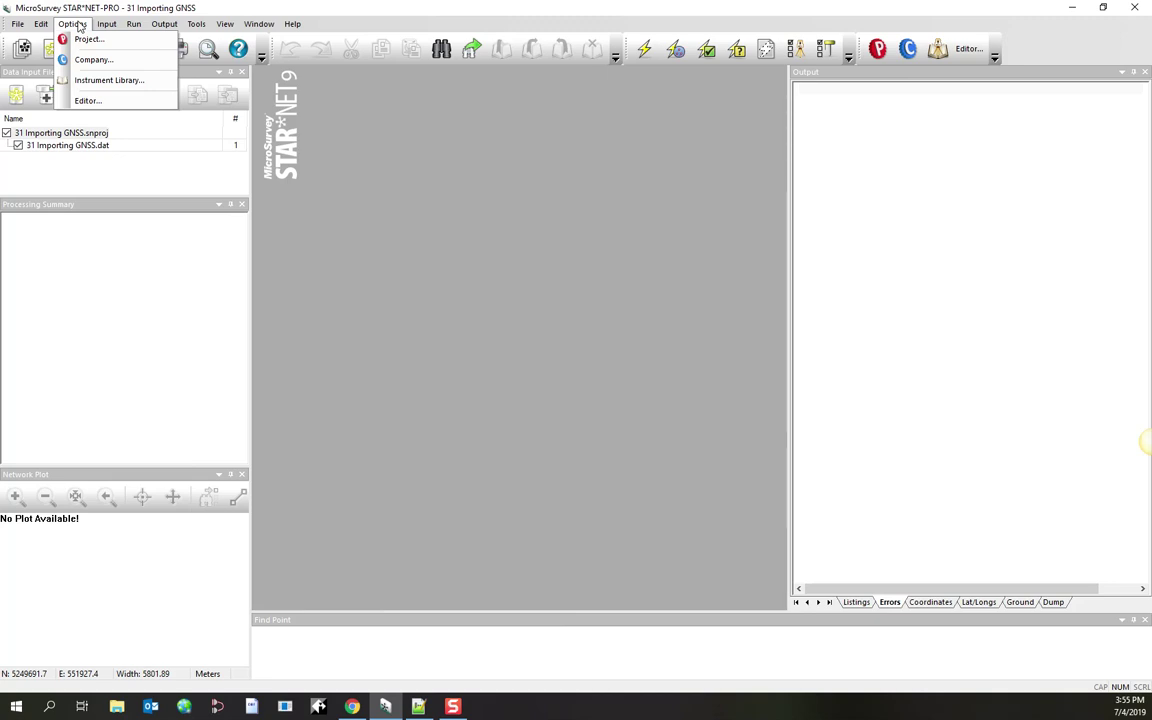
left_click(88, 39)
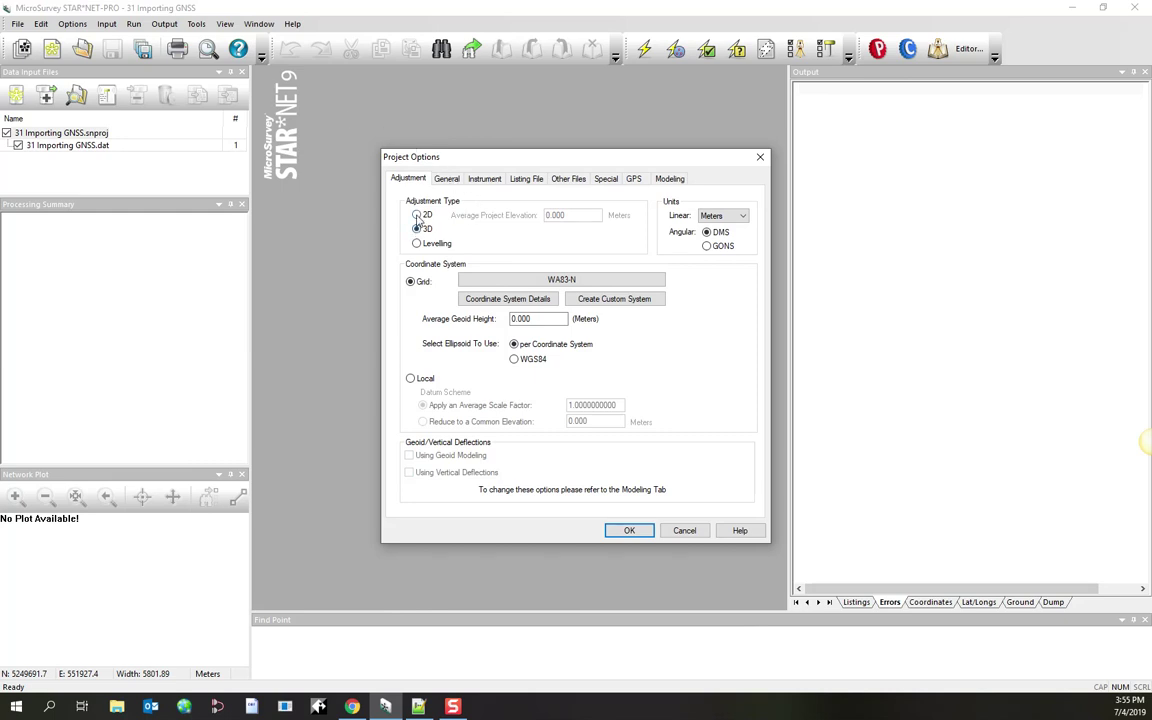
left_click(417, 215)
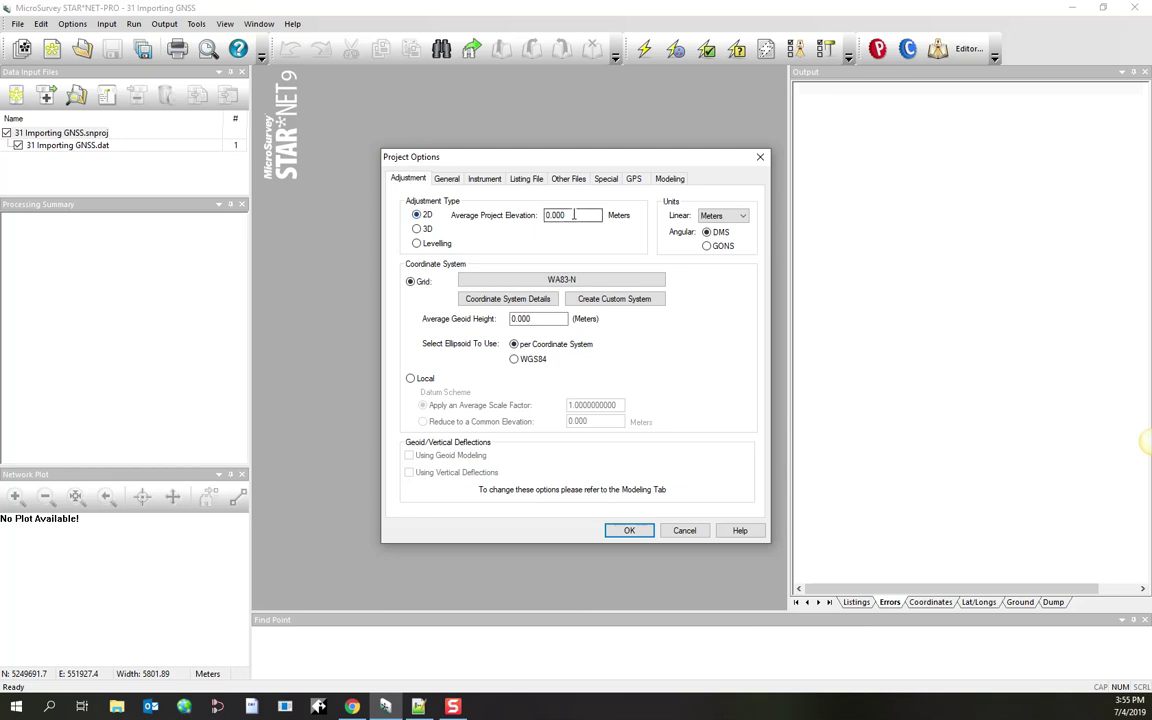
left_click_drag(594, 215, 543, 215)
left_click(581, 215)
left_click(416, 229)
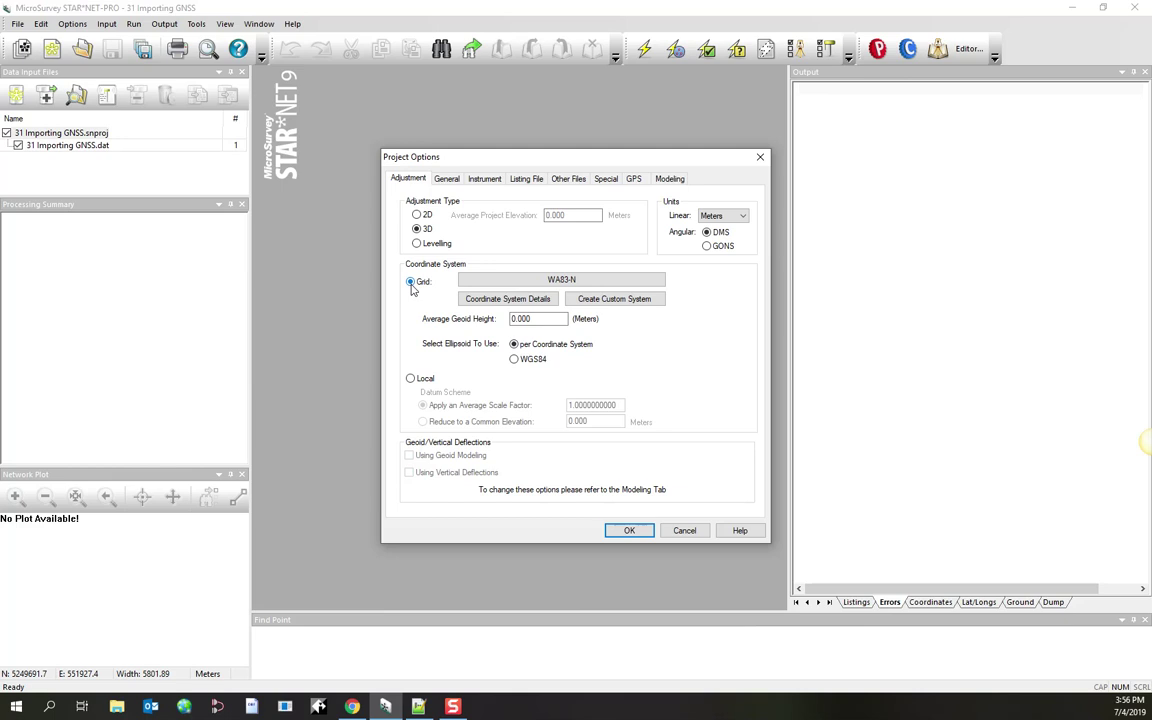
Choose AK83-1 from the State Planes, NAD83 group as the grid coordinate system
left_click(540, 285)
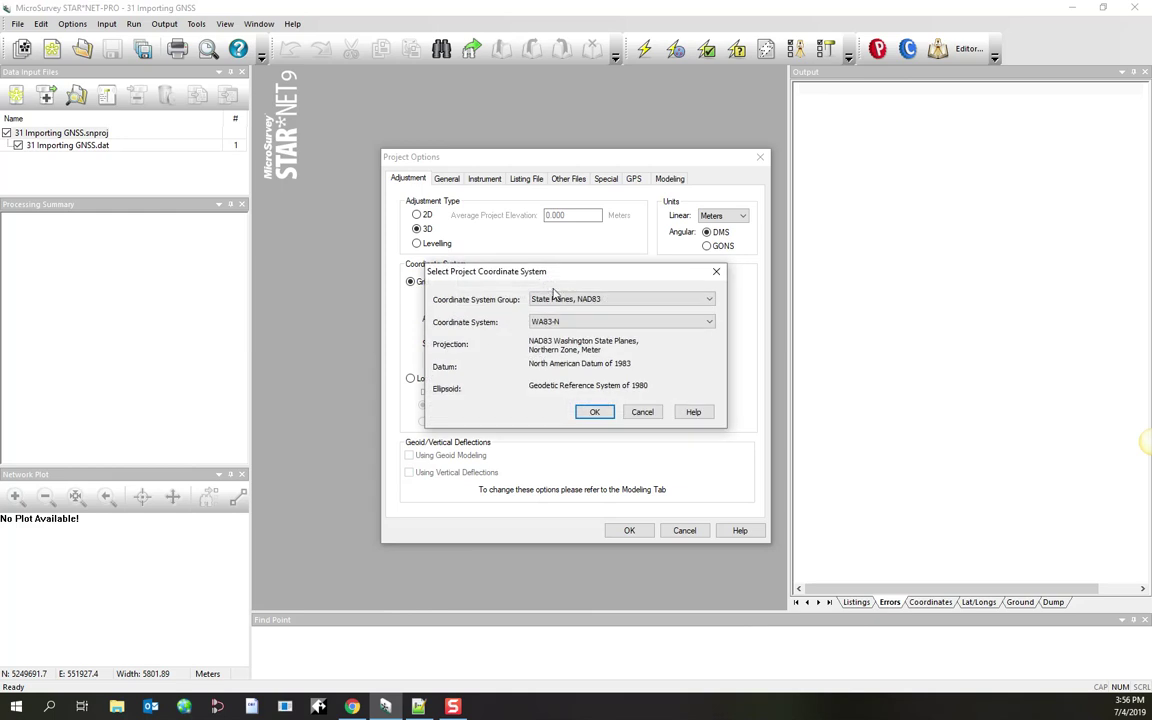
left_click(561, 299)
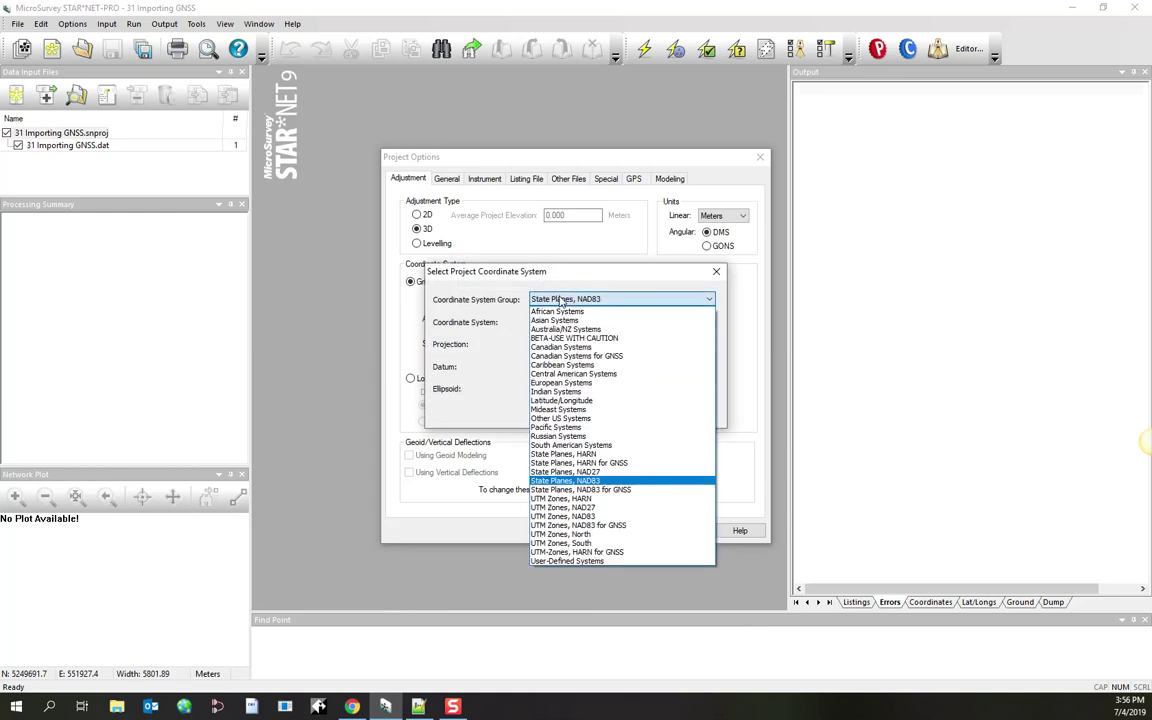
left_click(565, 480)
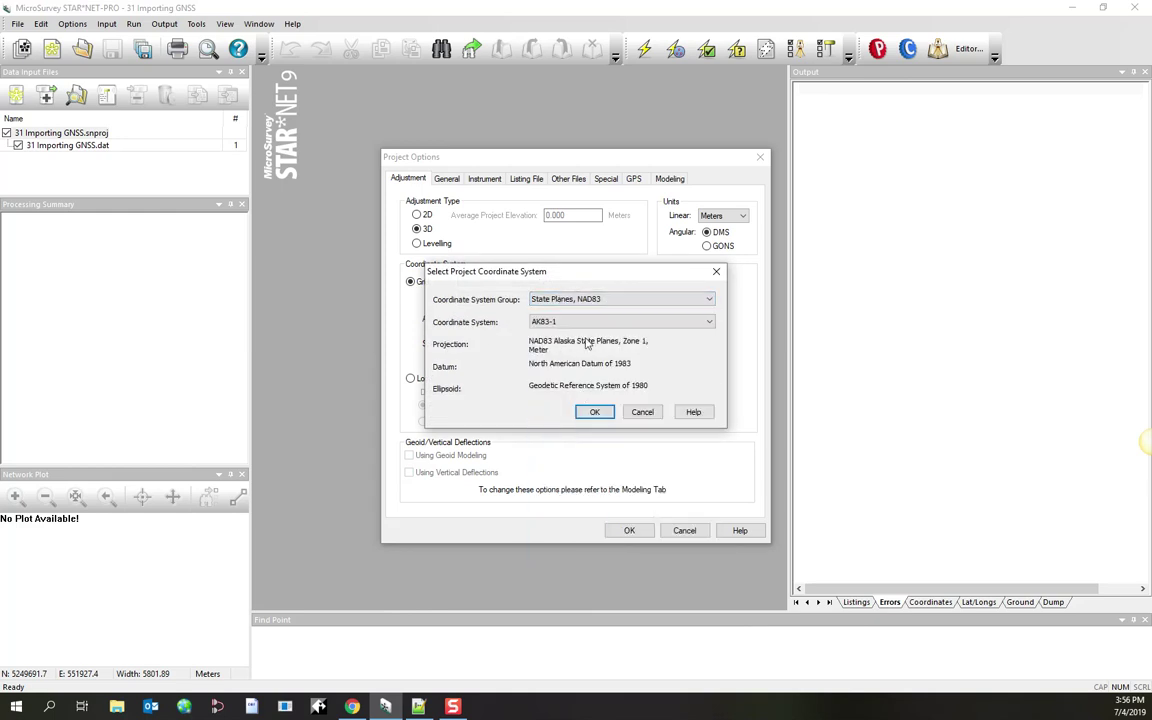
left_click(588, 322)
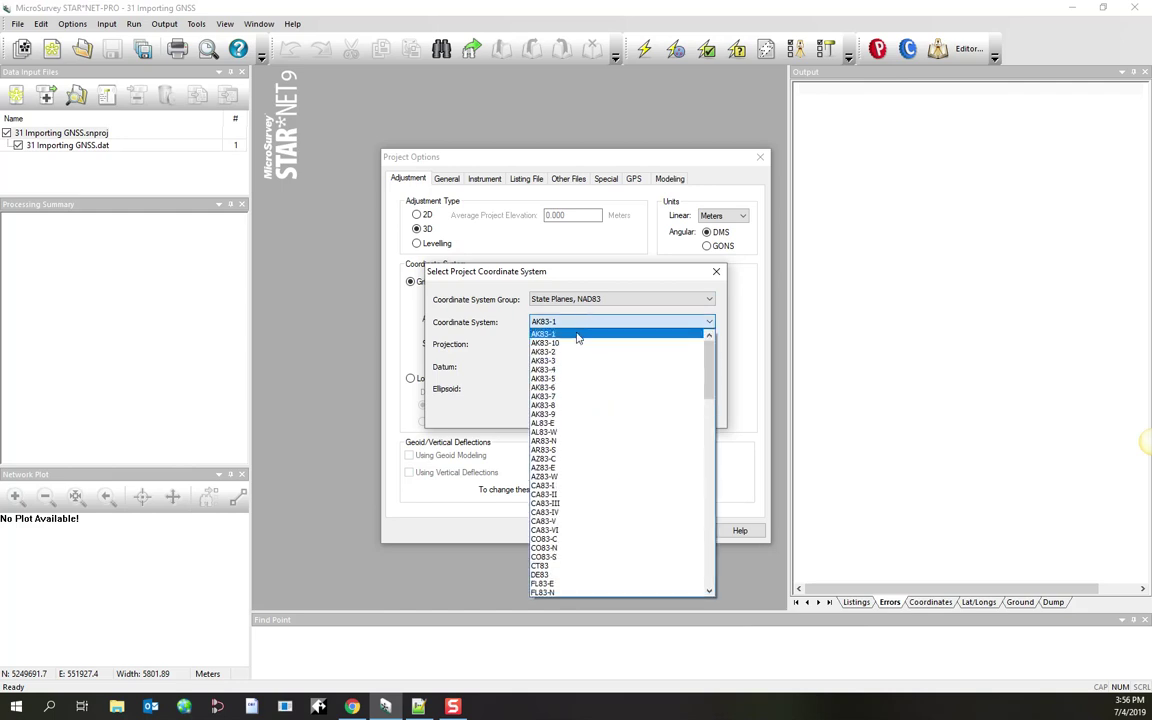
left_click(577, 336)
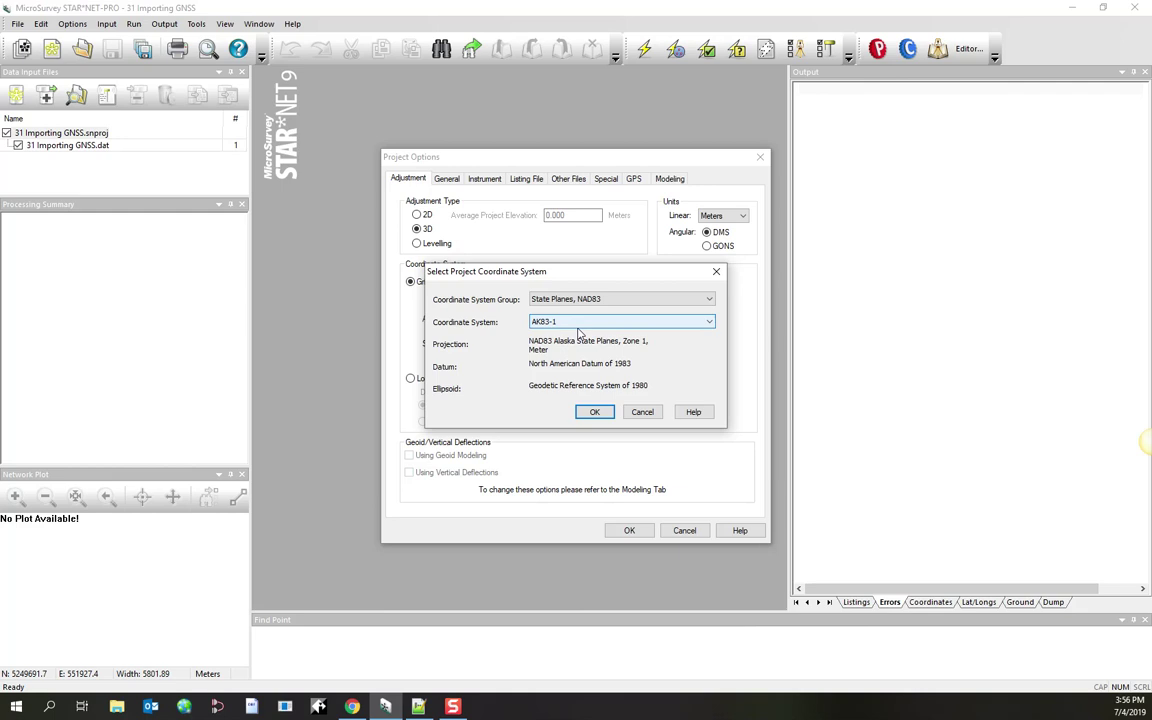
left_click(601, 413)
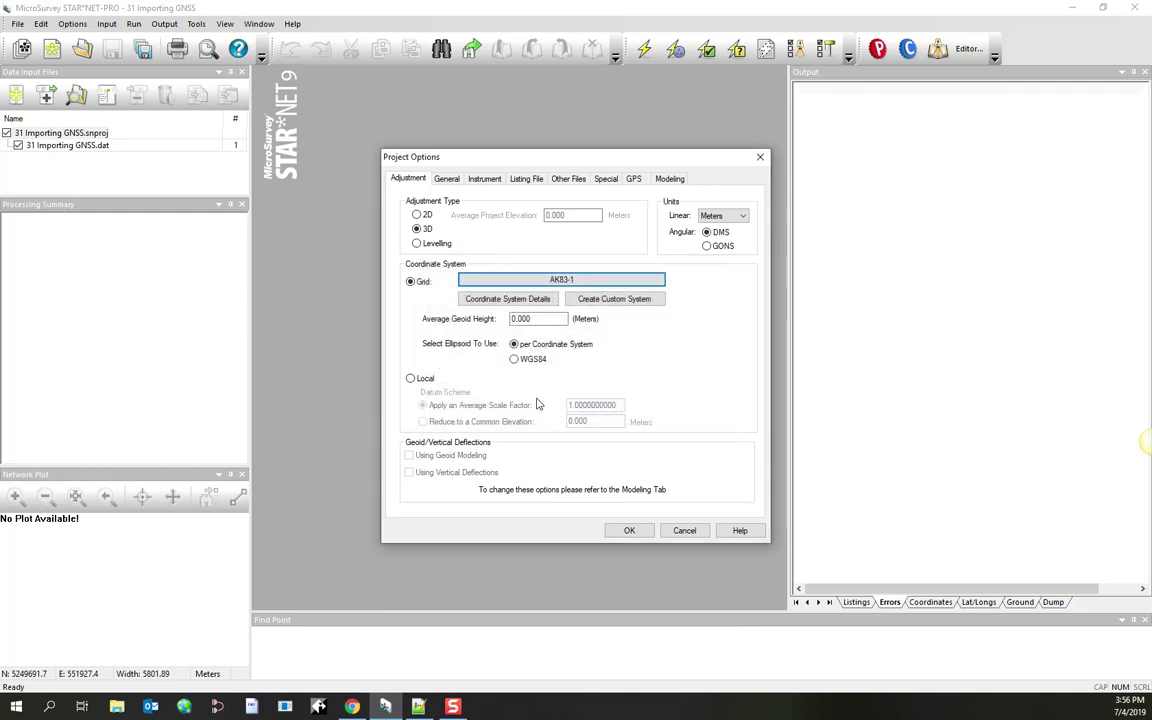
On the General tab, toggle longitude sign and coordinate order, ending at Positive West and North-East
left_click(446, 179)
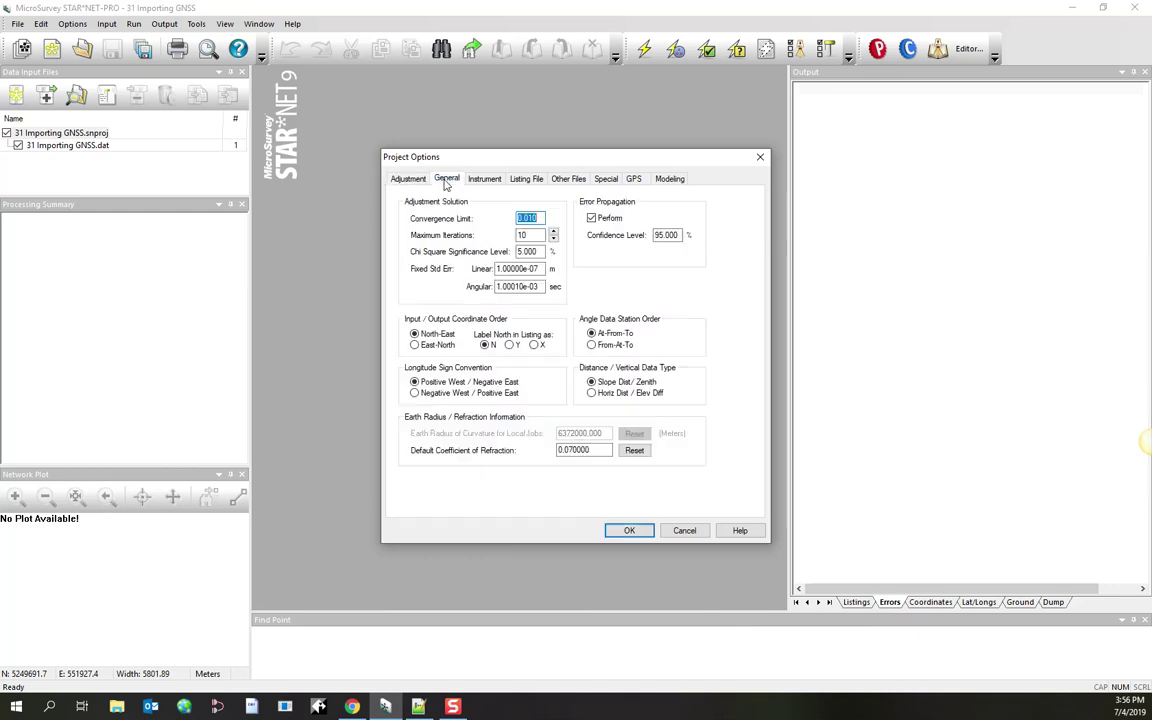
left_click(415, 393)
left_click(426, 384)
left_click(422, 344)
left_click(443, 337)
On the GPS tab, factor supplied standard errors by 1.000
left_click(638, 179)
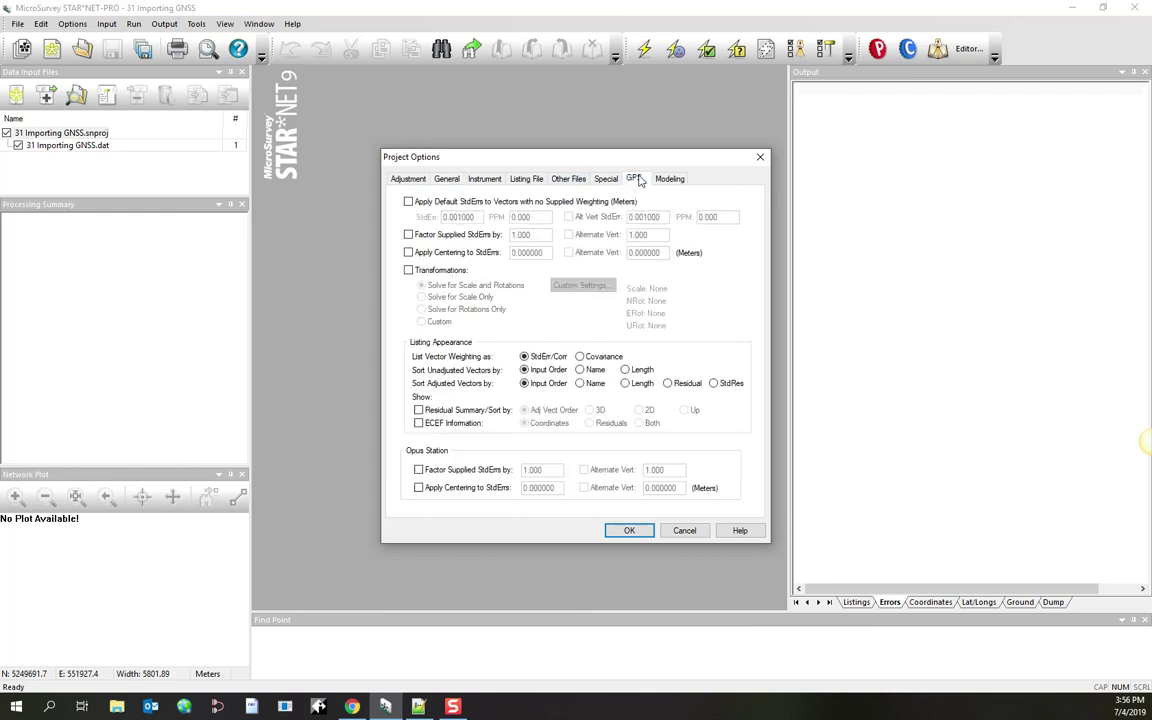
left_click(409, 234)
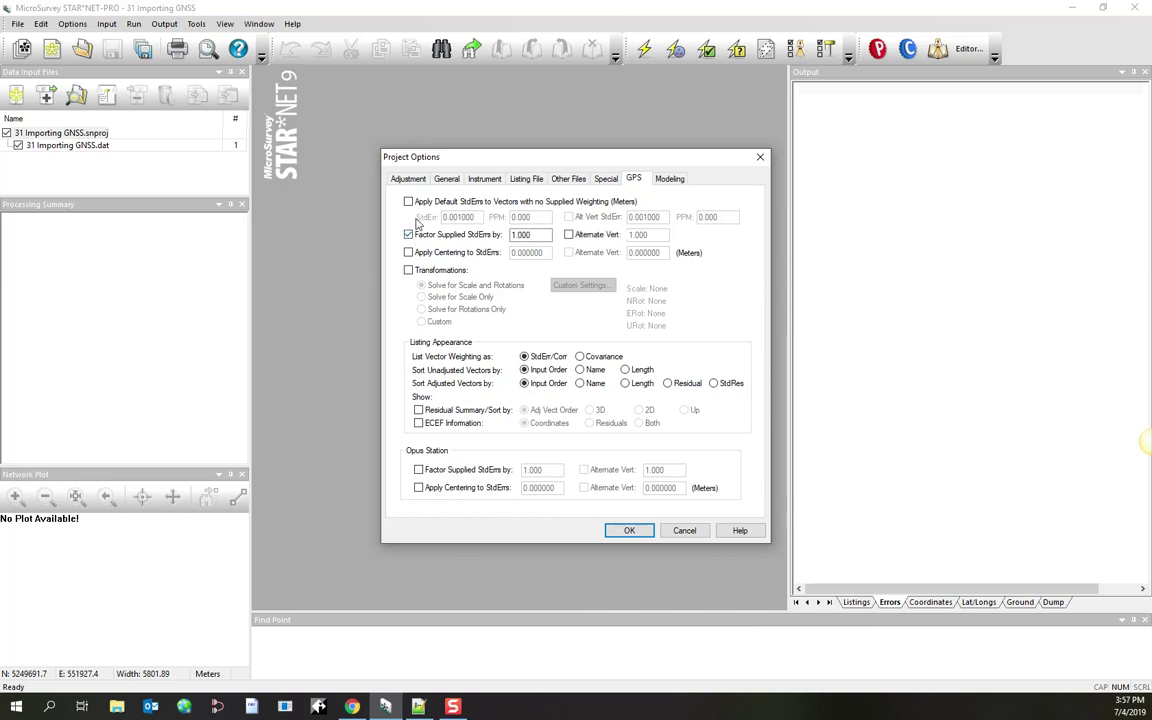
key("Tab")
Apply a 0.001 m centering error to the GPS standard errors
left_click(408, 252)
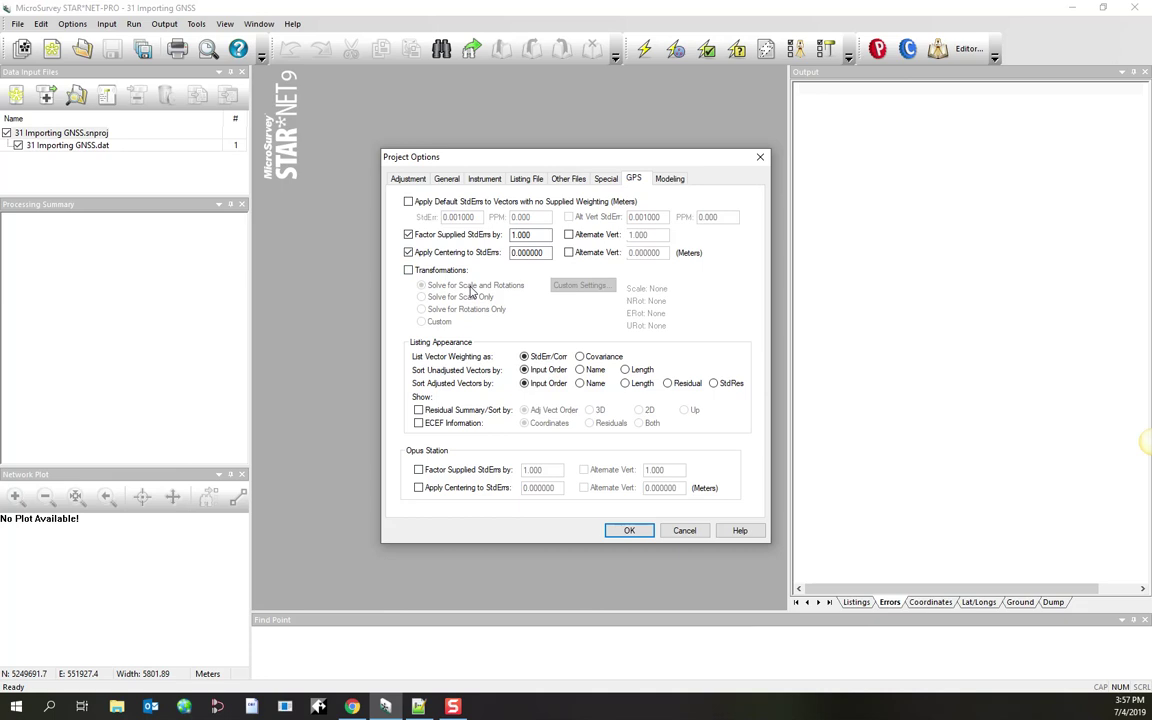
key("Tab")
left_click(527, 254)
type("1")
left_click(407, 180)
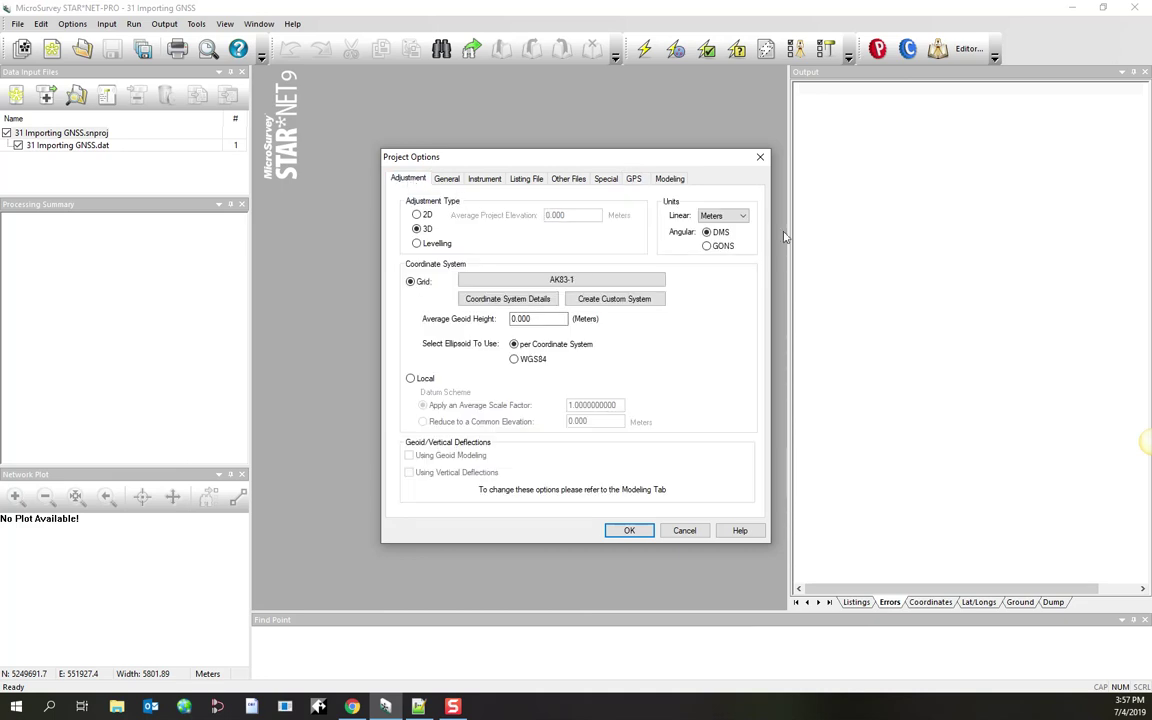
Keep linear units in Meters and select the WGS84 ellipsoid
left_click(737, 218)
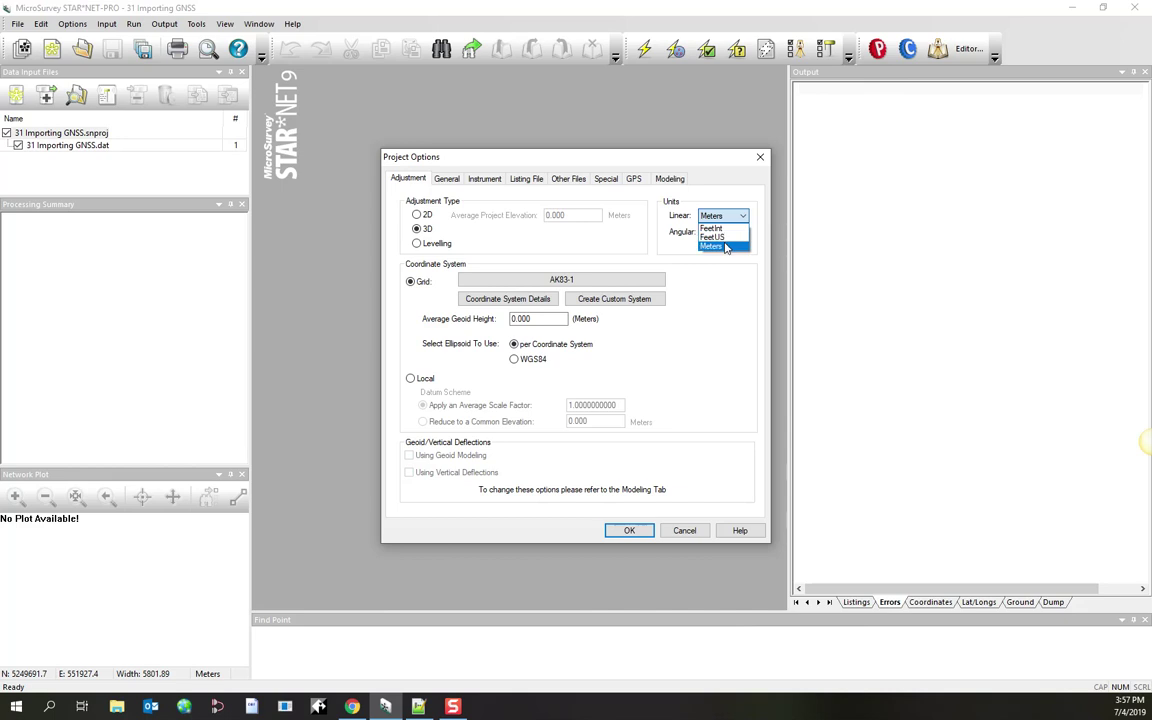
left_click(726, 246)
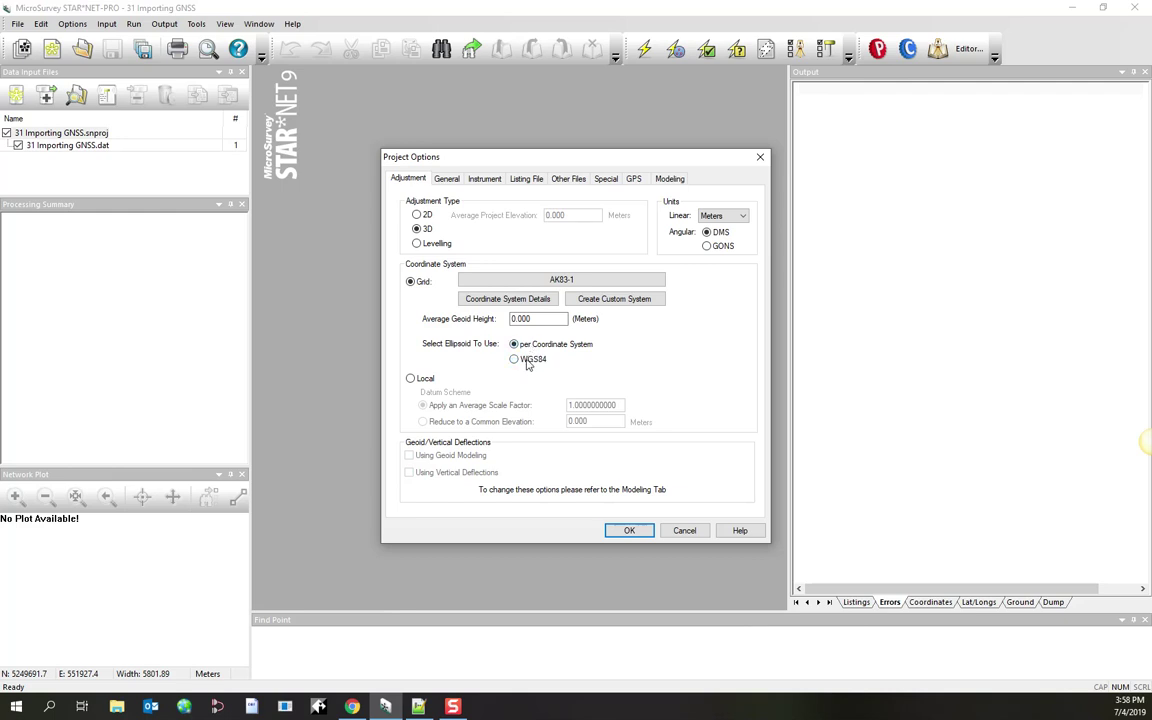
left_click(528, 364)
left_click(514, 359)
Apply the project options, launch Import GPS Data, and view the GPS data format list
left_click(640, 533)
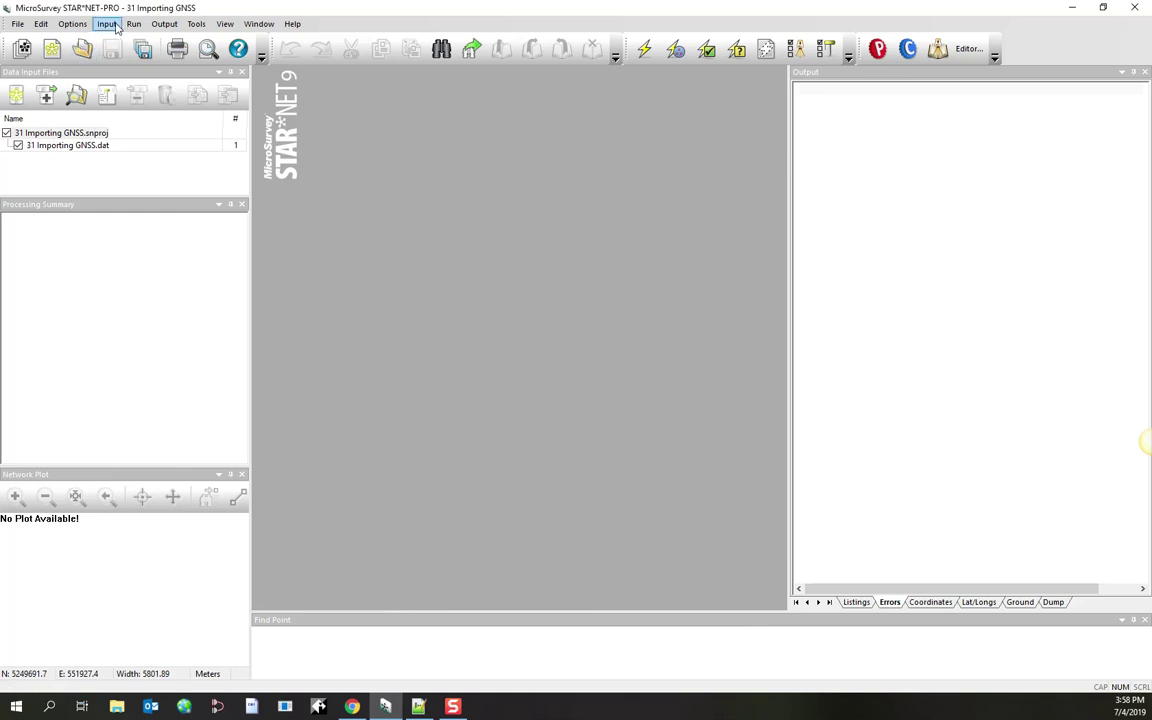
left_click(112, 24)
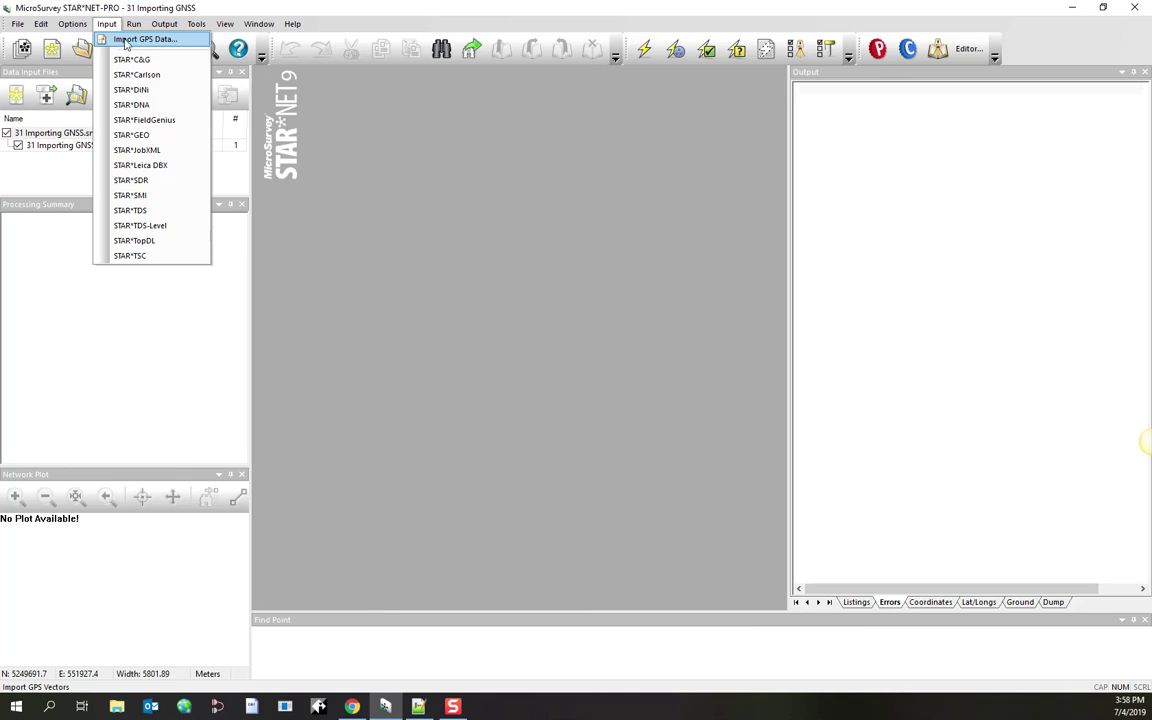
left_click(128, 40)
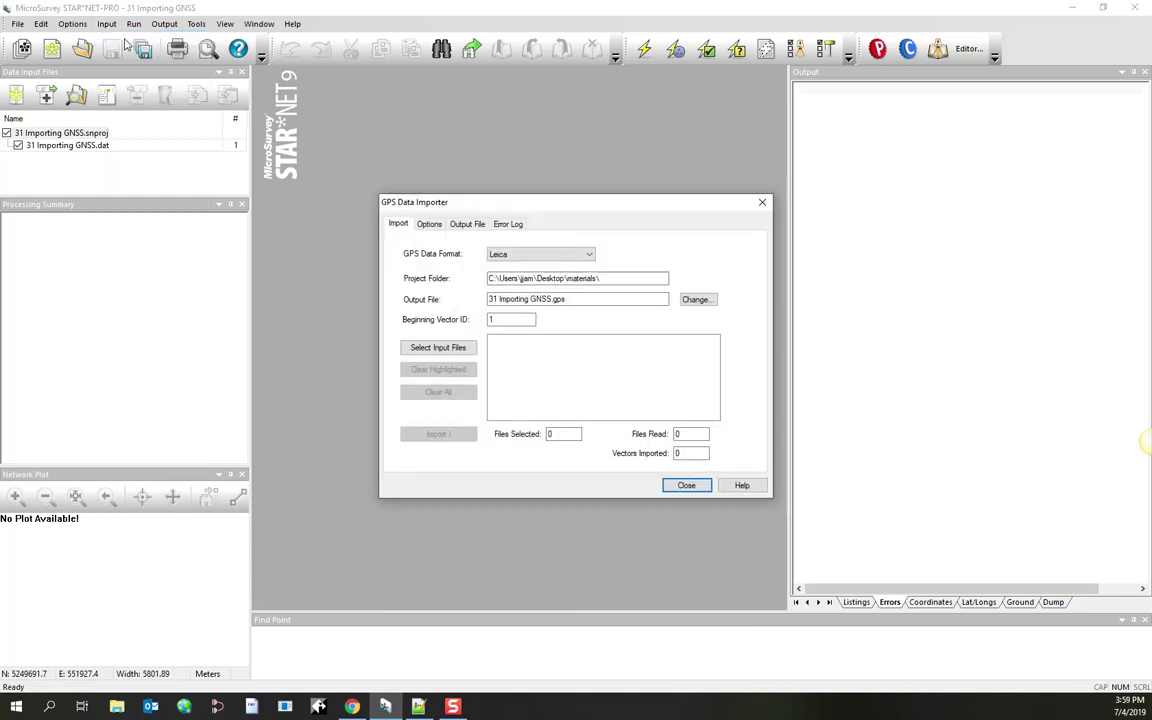
left_click(585, 254)
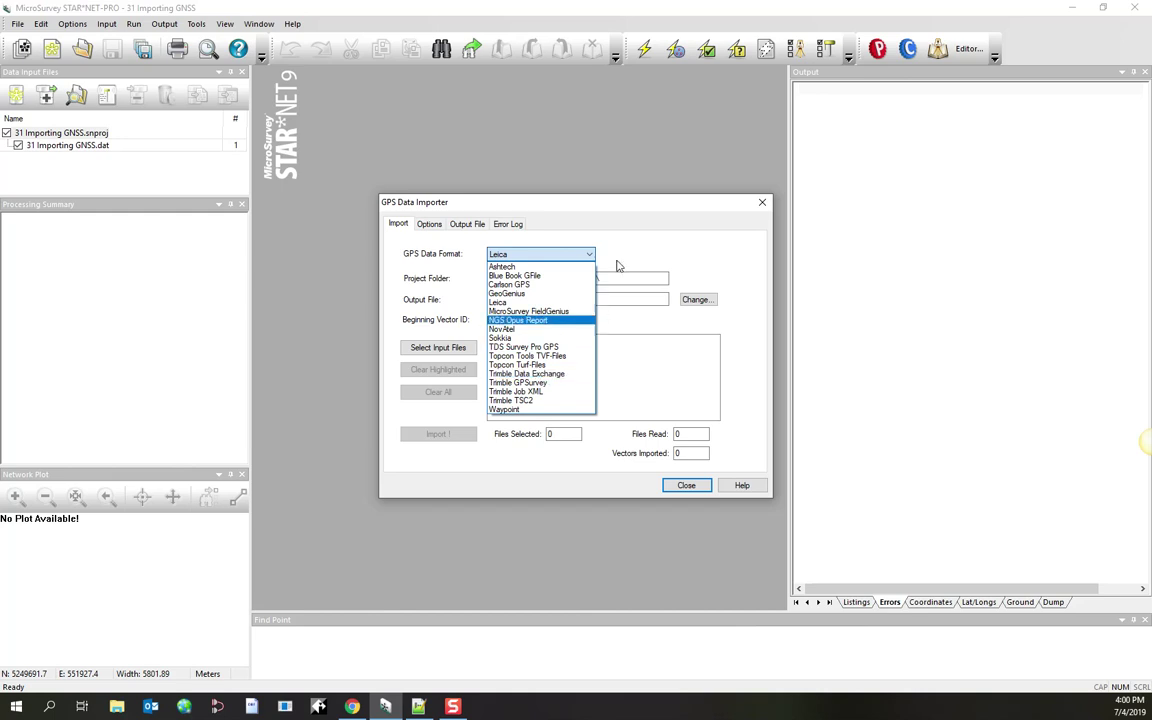
Keep Leica format, review the Options, Output File and Error Log tabs, then close the importer
left_click(648, 208)
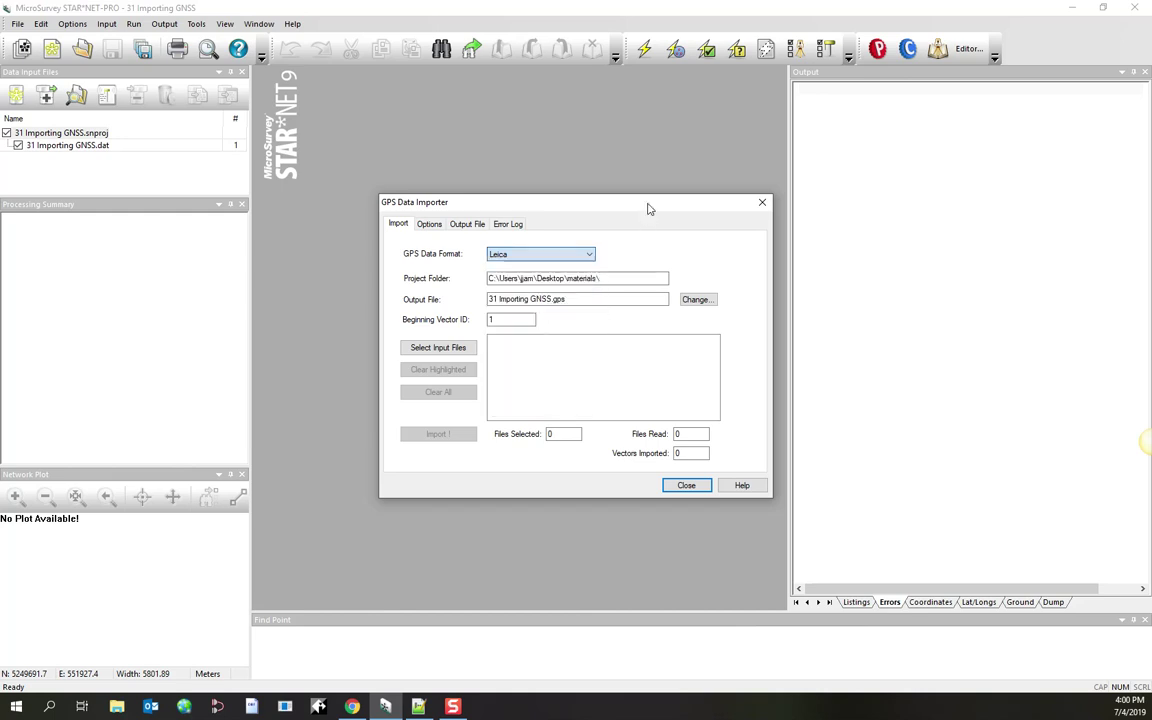
left_click(426, 226)
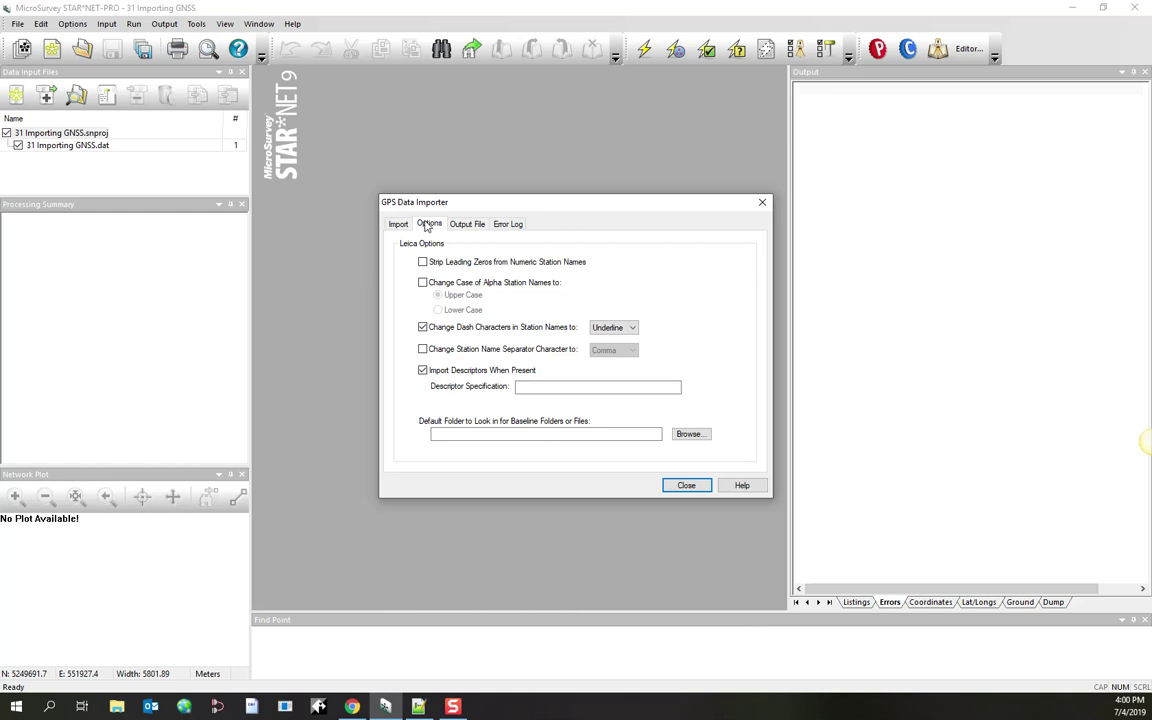
left_click(472, 227)
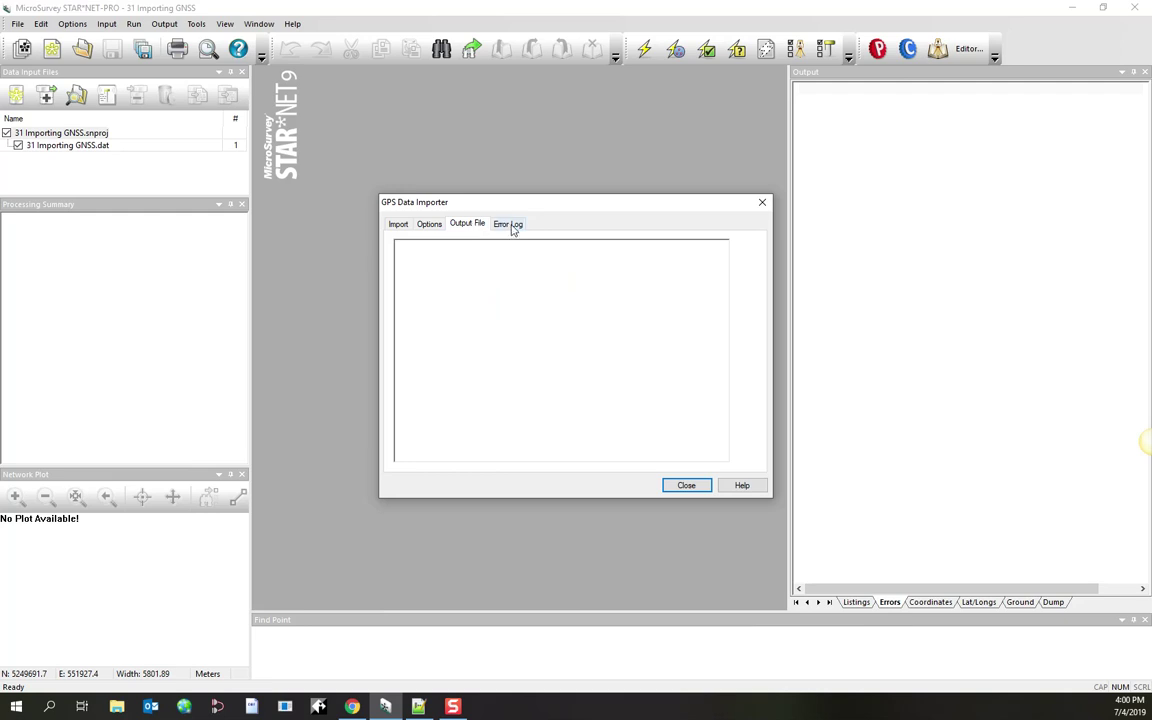
left_click(512, 228)
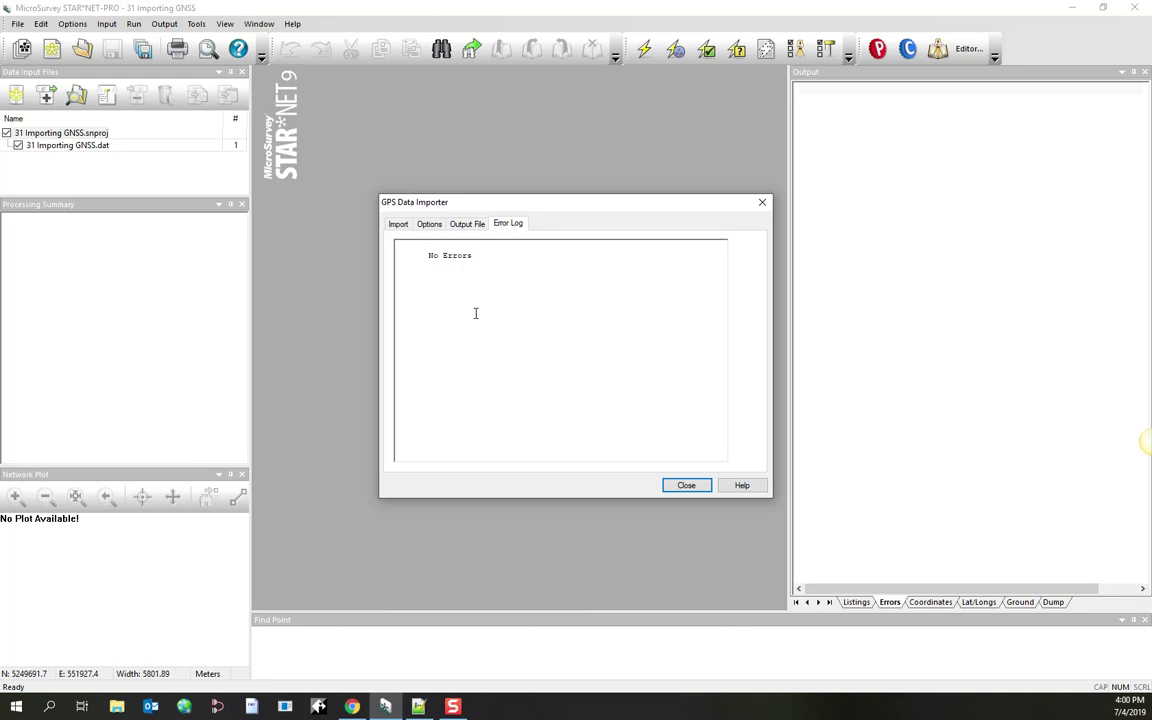
left_click(399, 226)
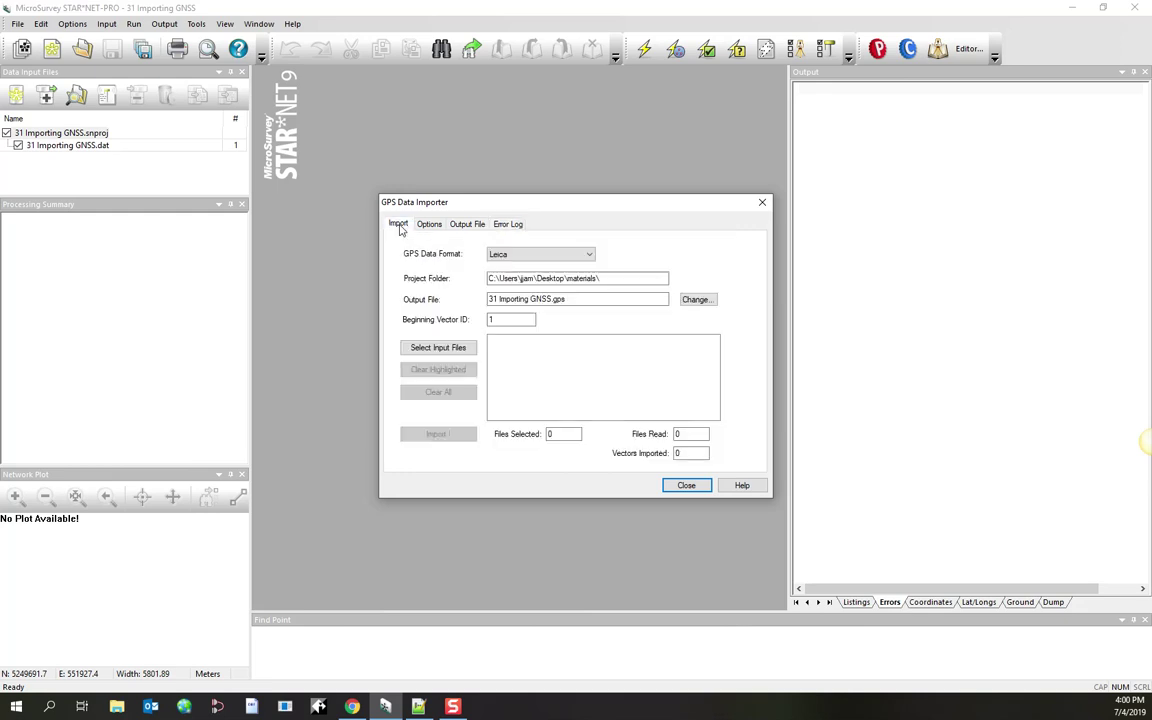
left_click(688, 485)
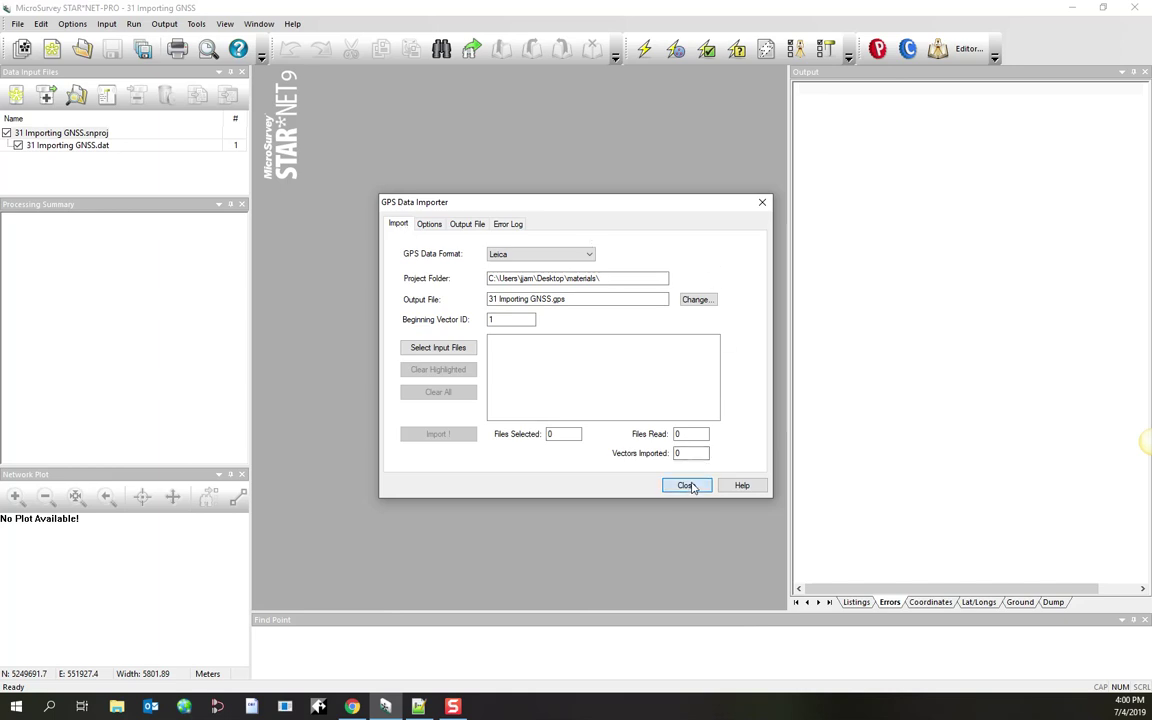